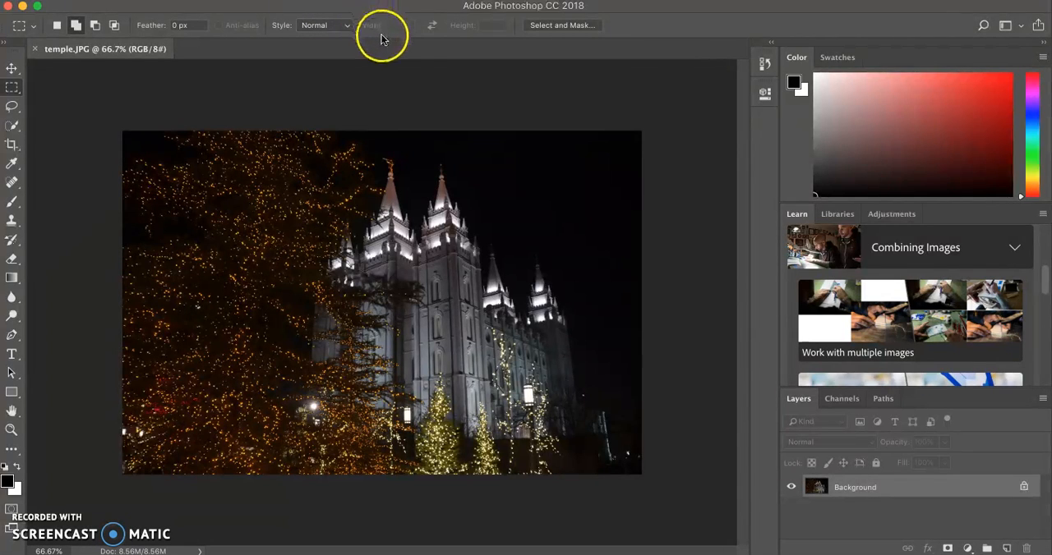
- Convert the Background layer to a smart object, and toggle its visibility off and back on
right_click(856, 489)
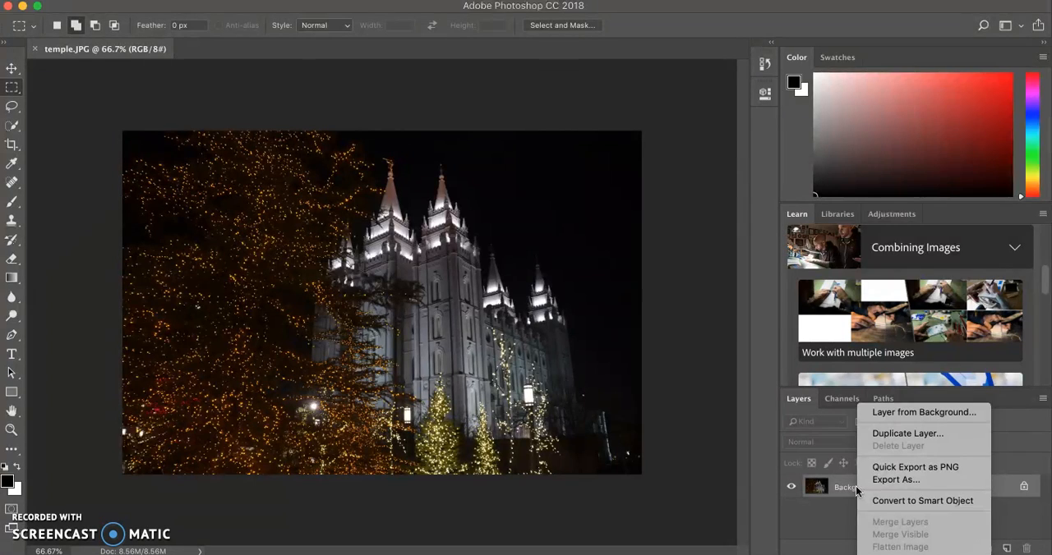
click(875, 502)
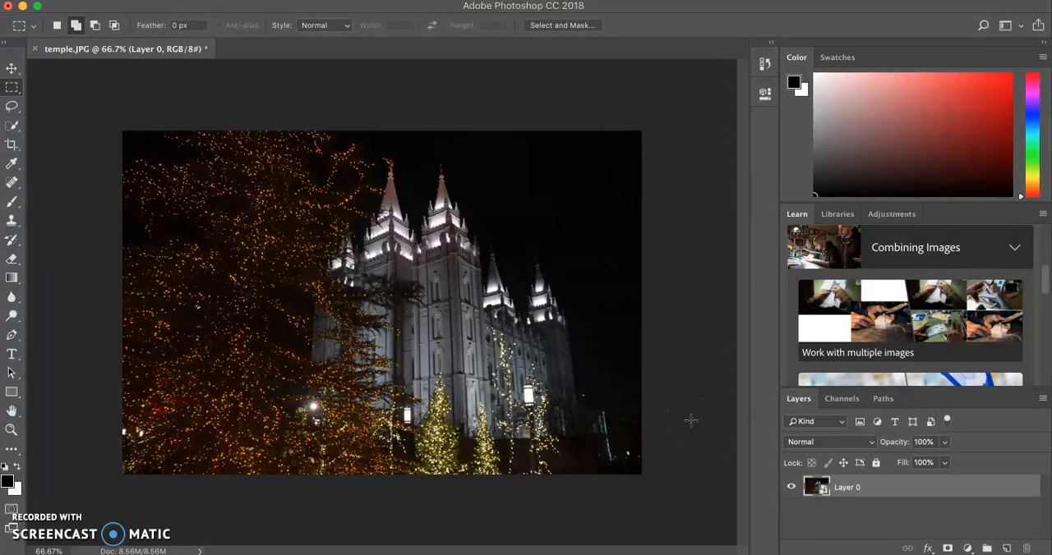
click(791, 487)
click(792, 488)
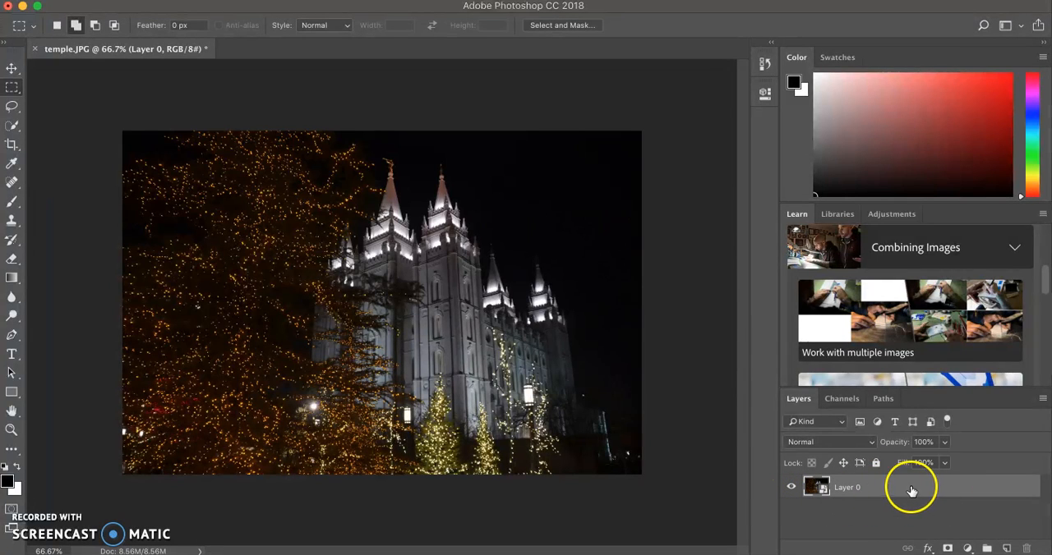
click(791, 488)
click(790, 488)
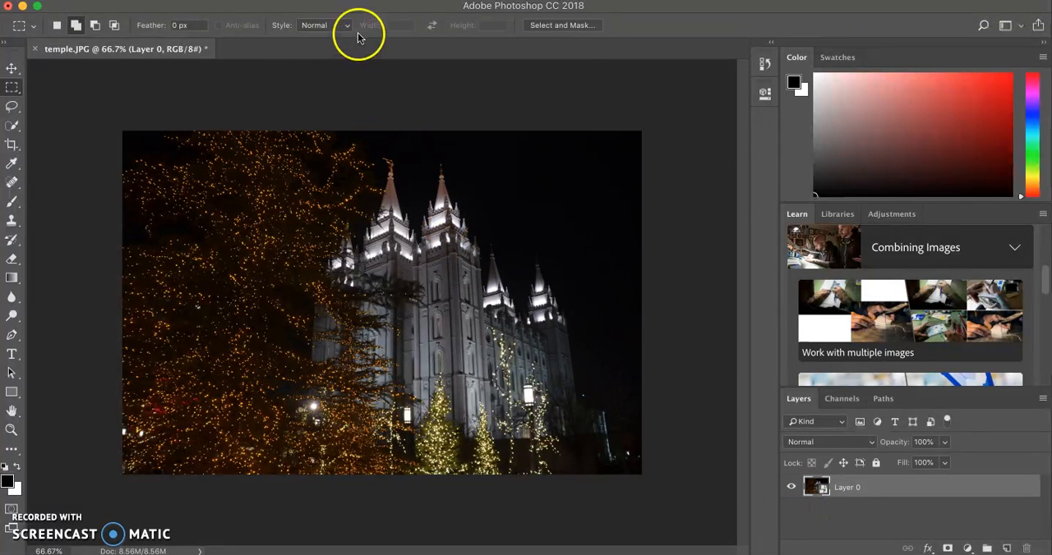
- Open the Camera Raw filter on the smart object and set Shadows to +34 and Clarity to +45
click(361, 0)
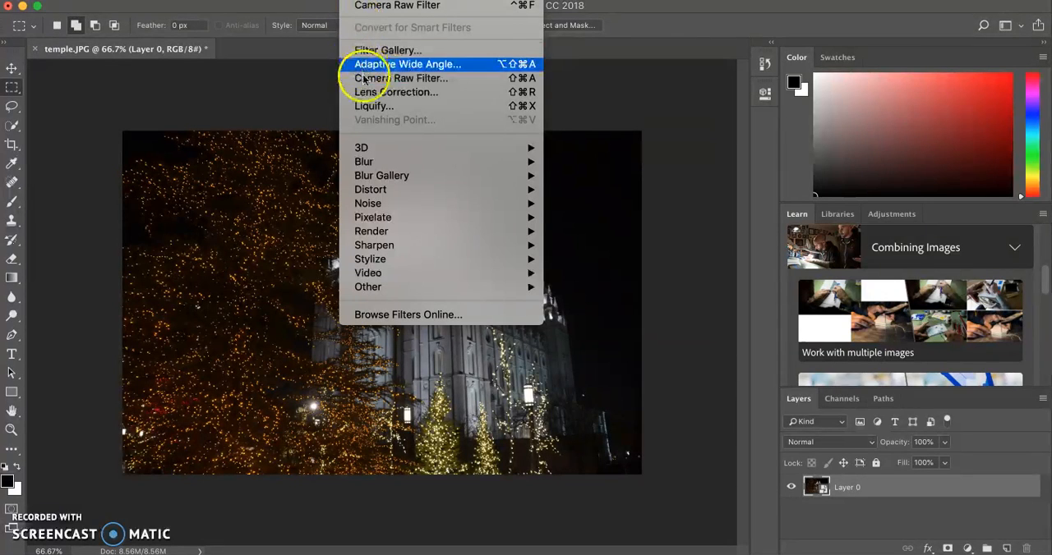
click(364, 7)
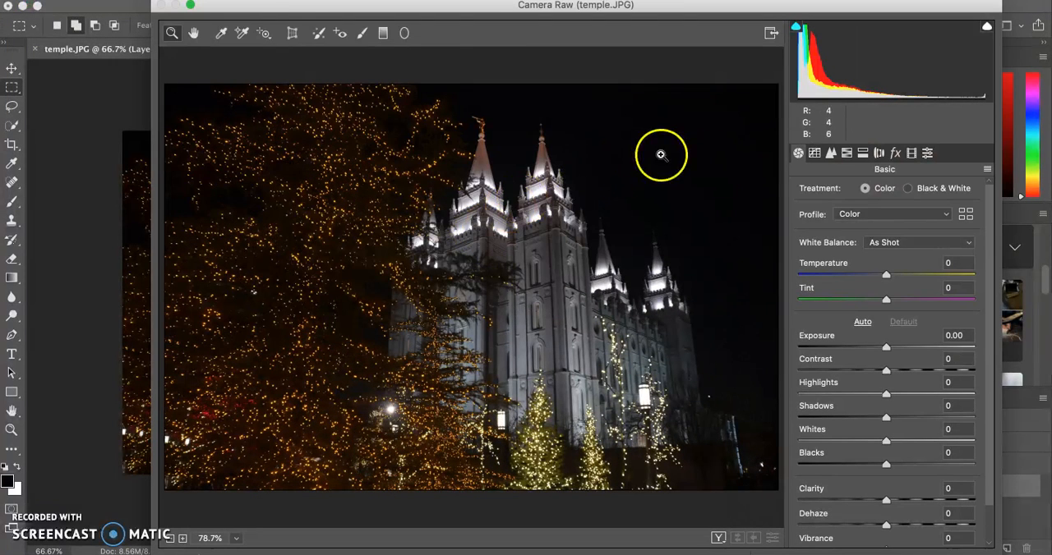
drag(828, 87, 854, 86)
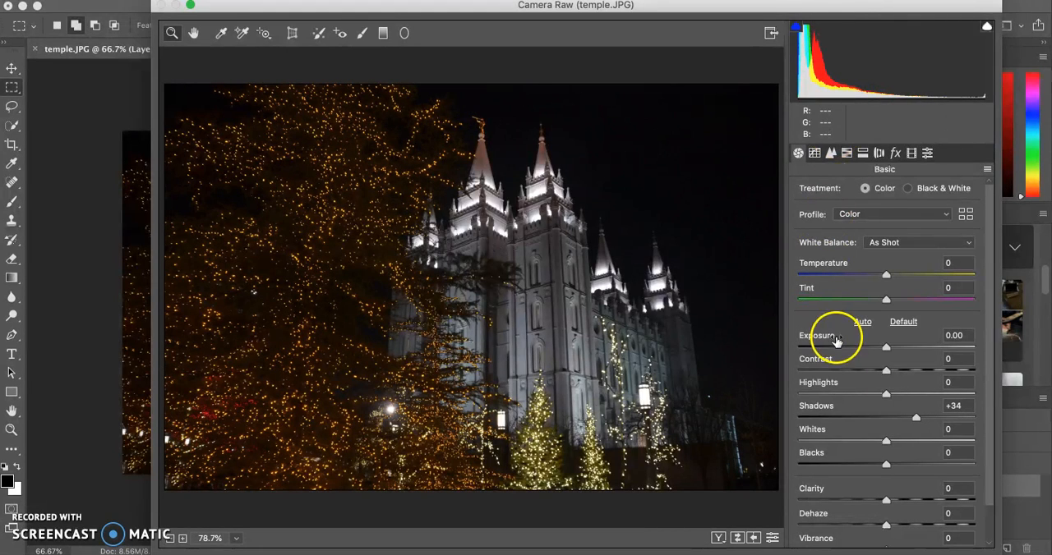
drag(885, 499, 917, 500)
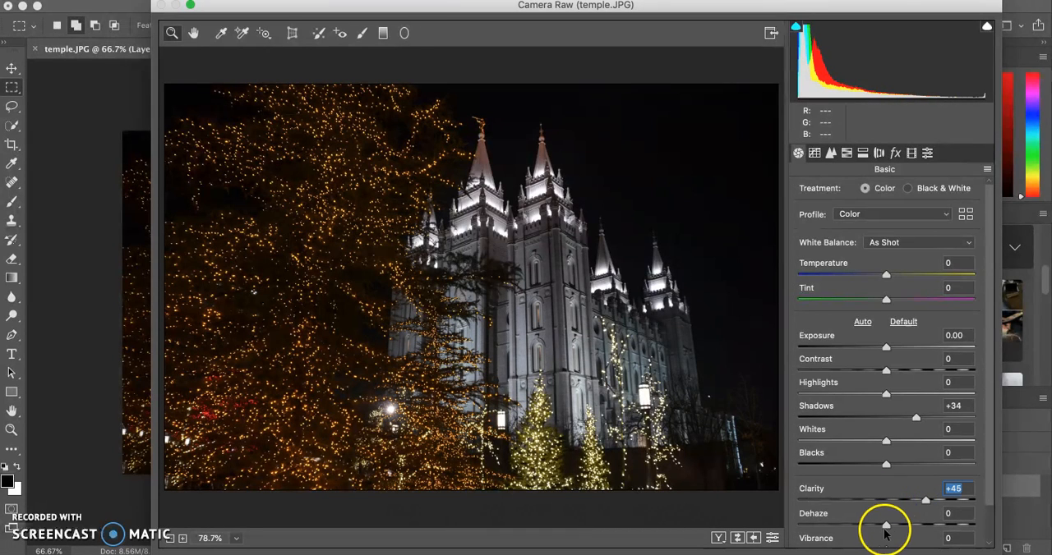
- Raise Saturation to +18 and apply the Camera Raw filter
scroll(886, 497, down, 2)
drag(885, 540, 896, 541)
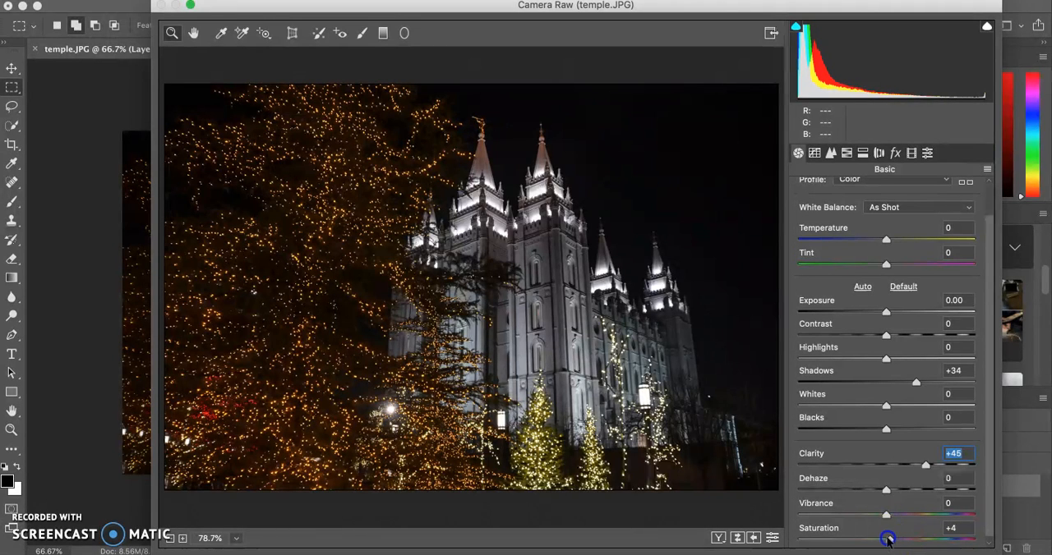
drag(896, 539, 899, 539)
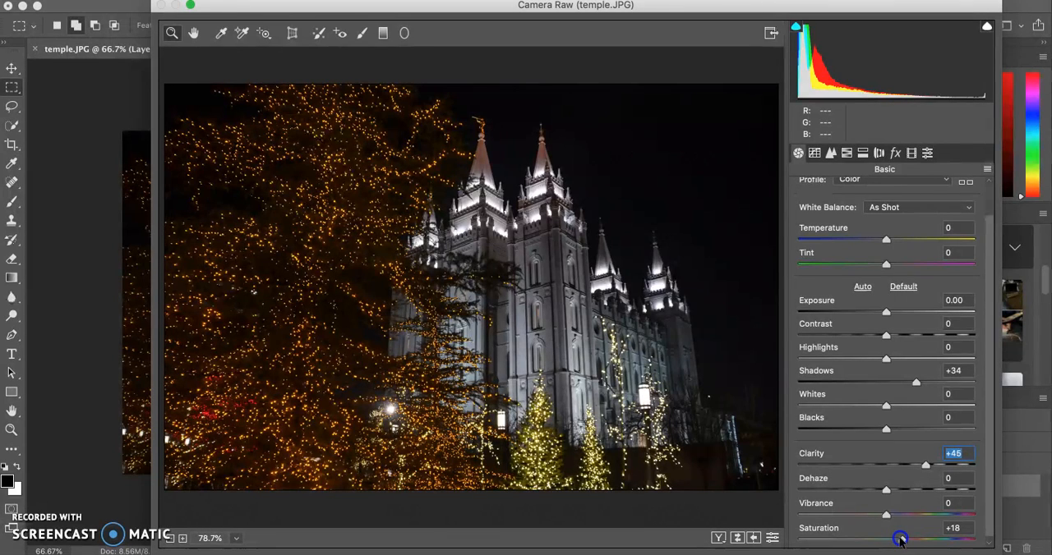
scroll(866, 356, up, 2)
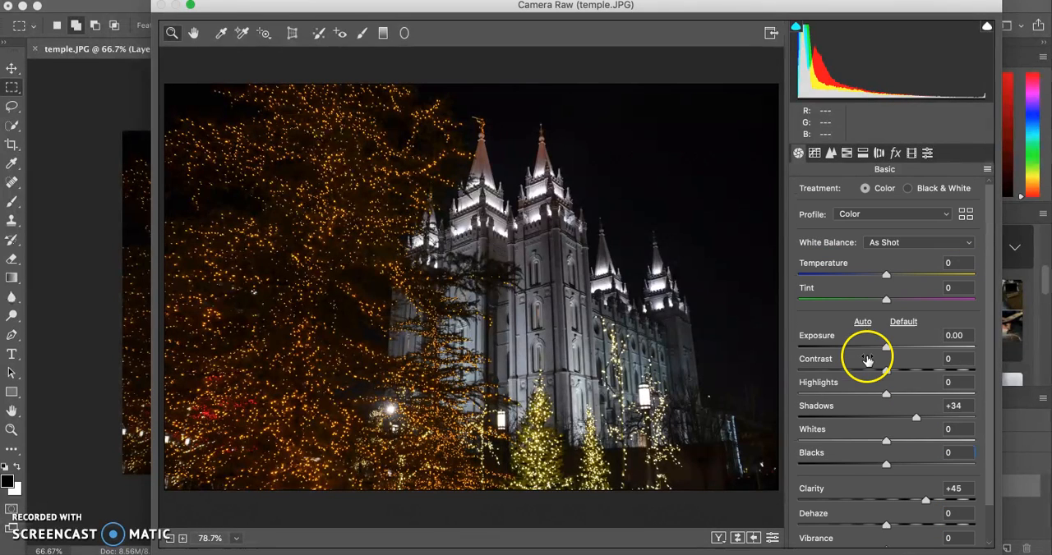
click(953, 554)
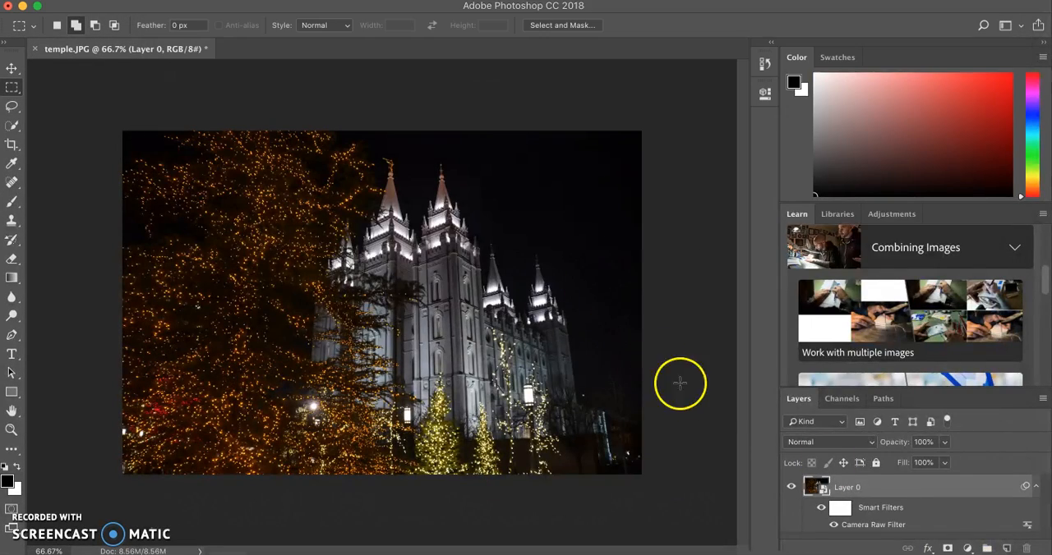
- Compare the photo with and without the Camera Raw smart filter by toggling the filter's visibility
click(833, 526)
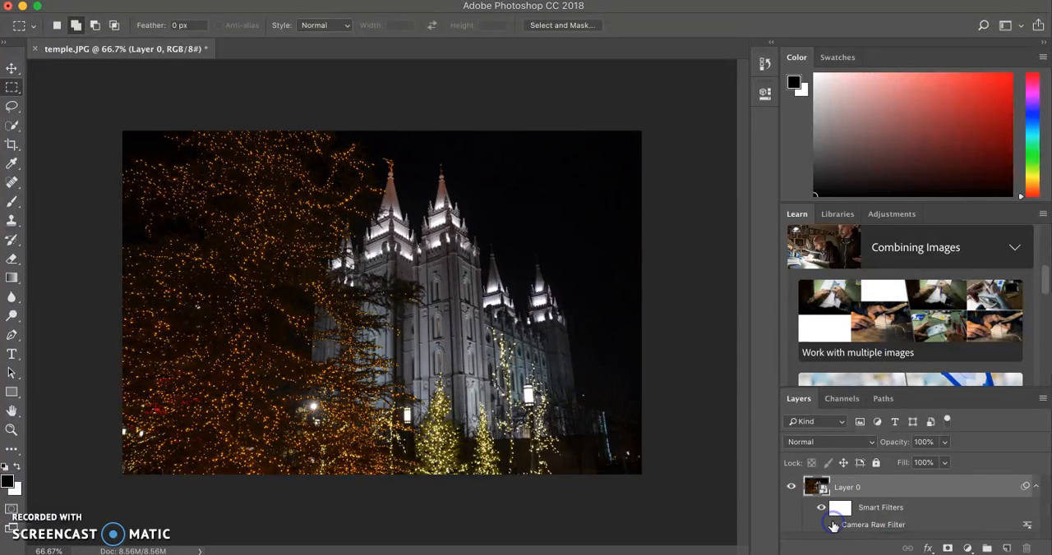
click(833, 526)
click(834, 530)
click(834, 528)
click(834, 528)
click(834, 528)
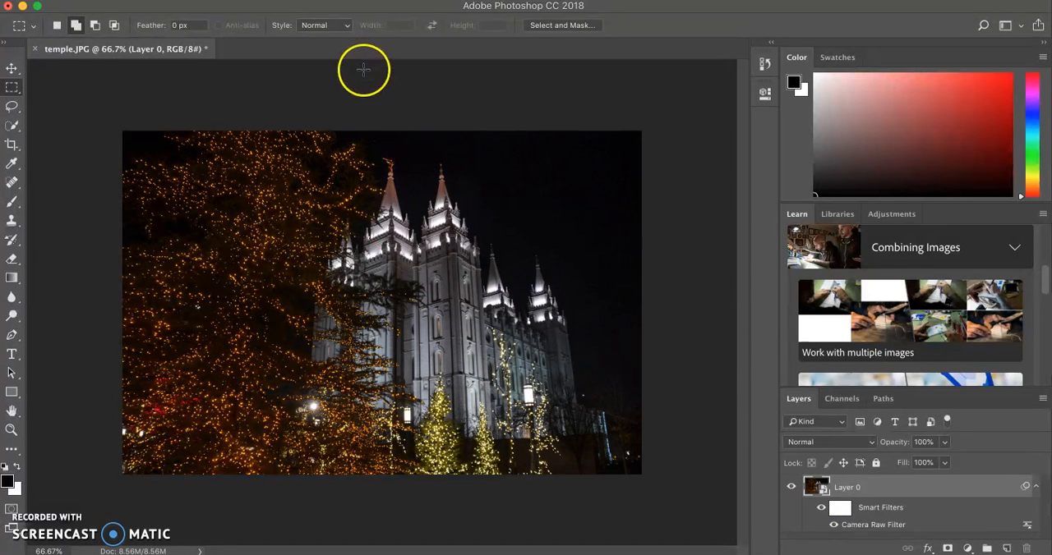
- Start a Field Blur with an 8 px blur pin on the large orange tree and a sharp pin on the temple
click(354, 0)
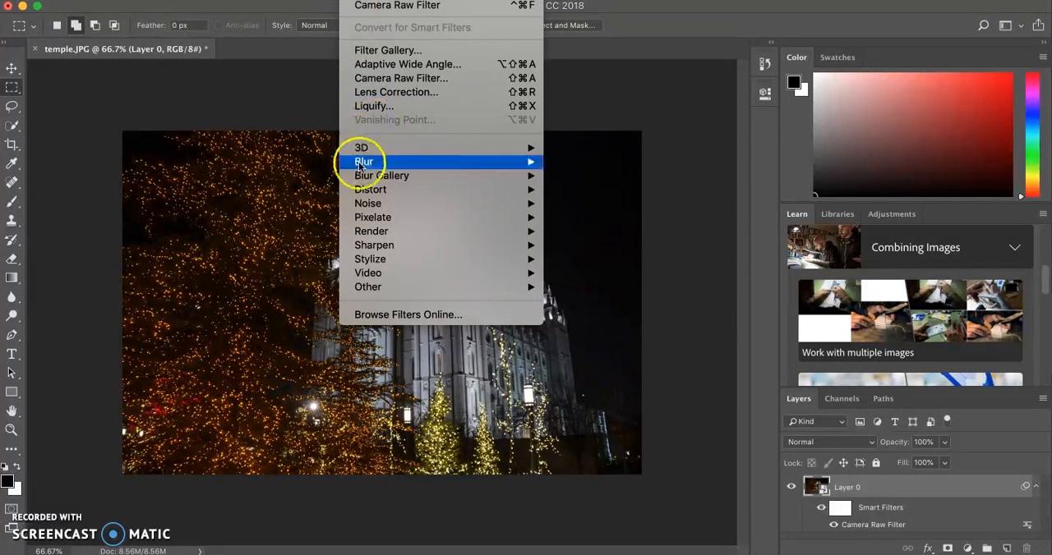
mouse_move(372, 194)
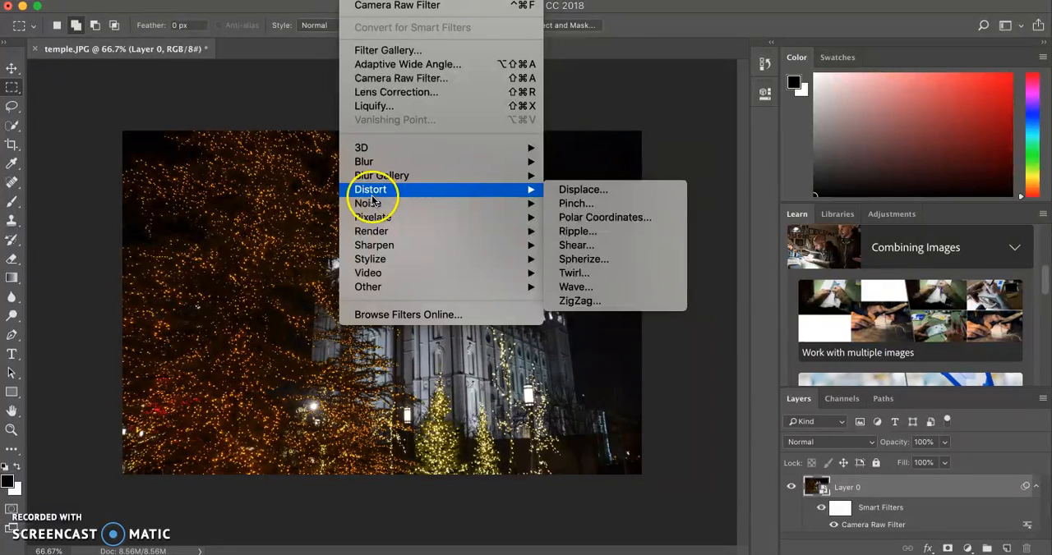
mouse_move(392, 170)
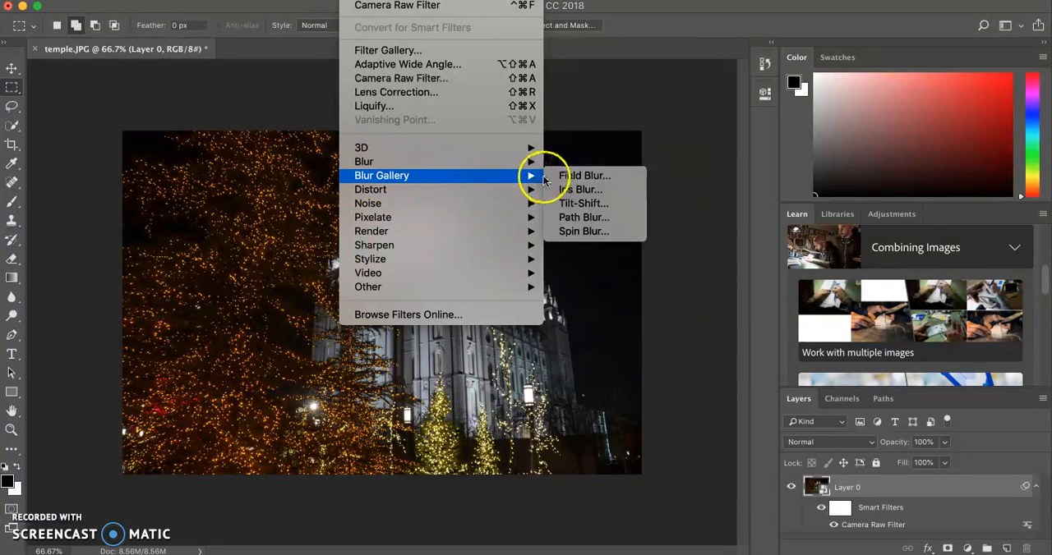
click(552, 176)
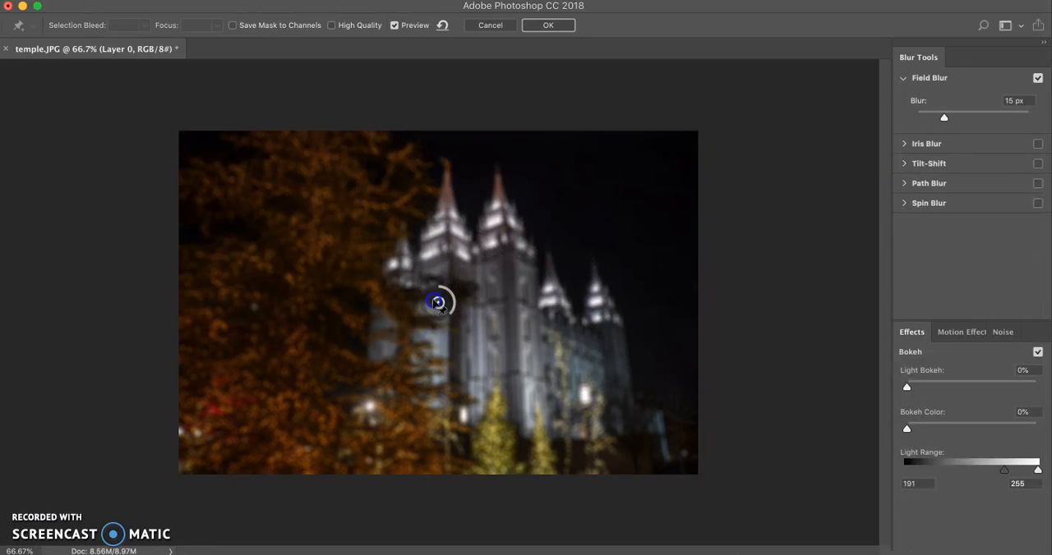
drag(438, 302, 287, 293)
mouse_move(495, 321)
mouse_down()
mouse_move(475, 320)
mouse_move(480, 307)
mouse_up()
click(274, 294)
drag(274, 294, 258, 251)
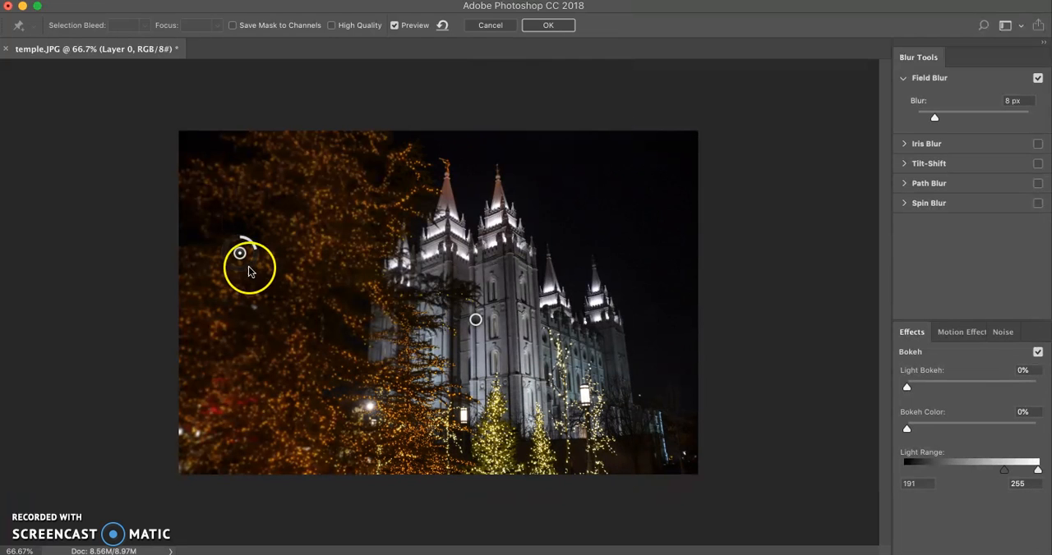
- Add a blur pin near the base of the orange tree, and remove the extra pin placed over the small lit trees
click(391, 453)
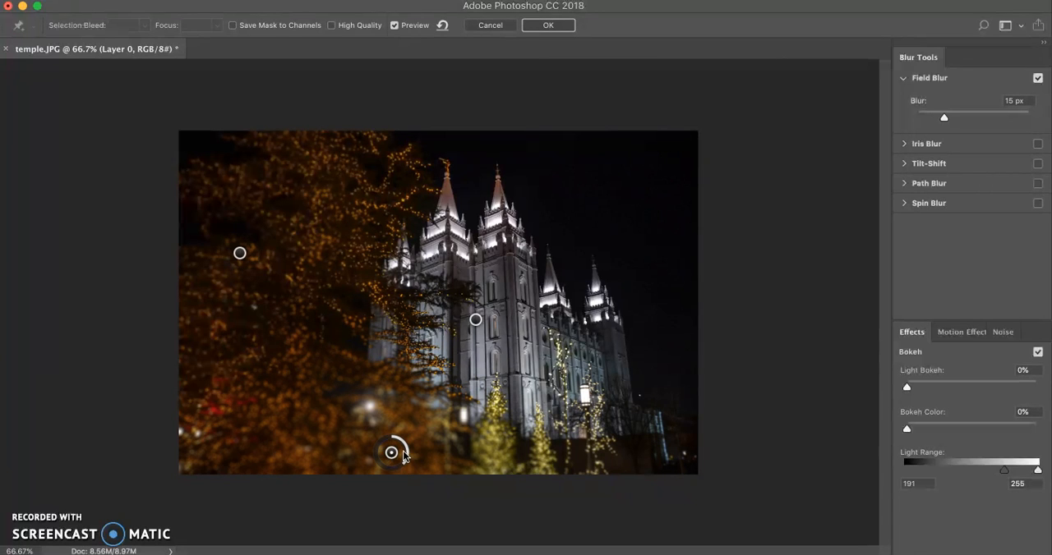
drag(391, 453, 383, 423)
click(530, 443)
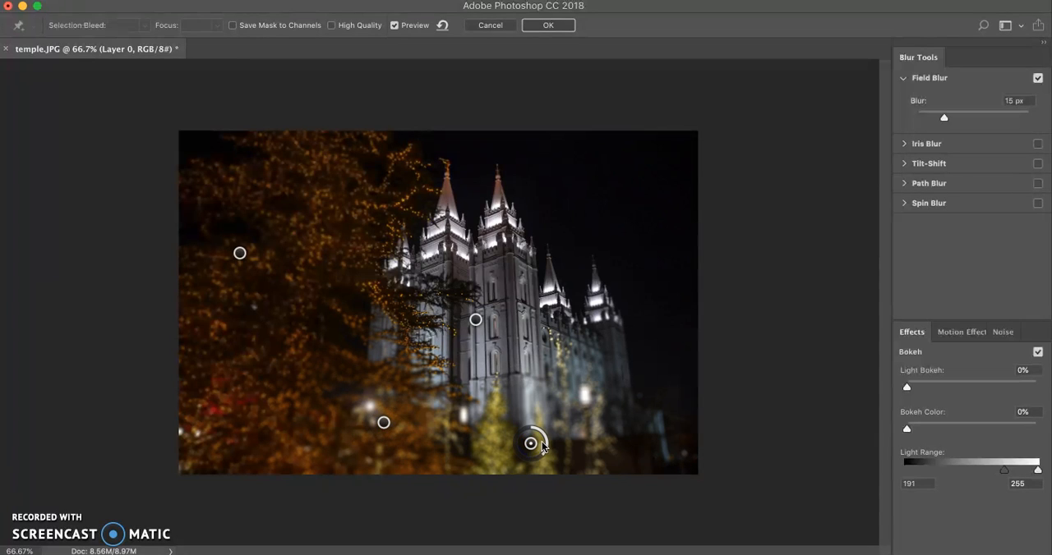
key(Delete)
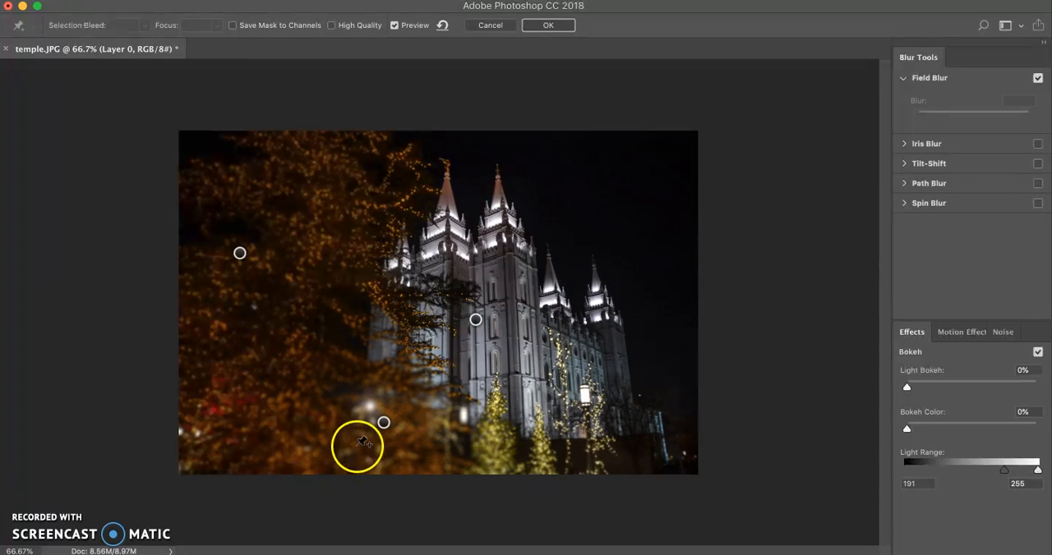
- Move both tree pins closer to the temple and set the upper tree pin's blur to 6 px
drag(384, 424, 450, 444)
drag(241, 257, 301, 249)
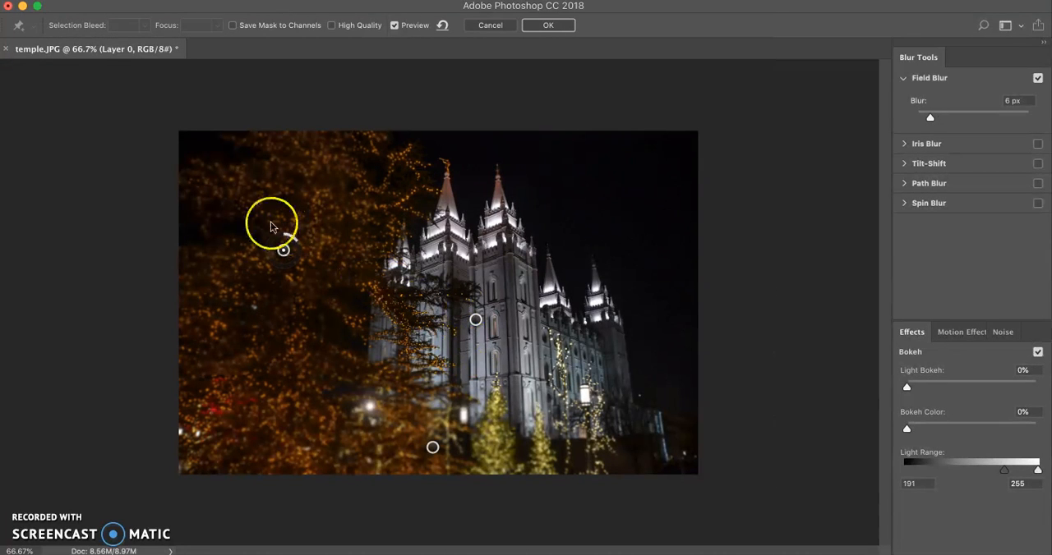
drag(283, 250, 312, 264)
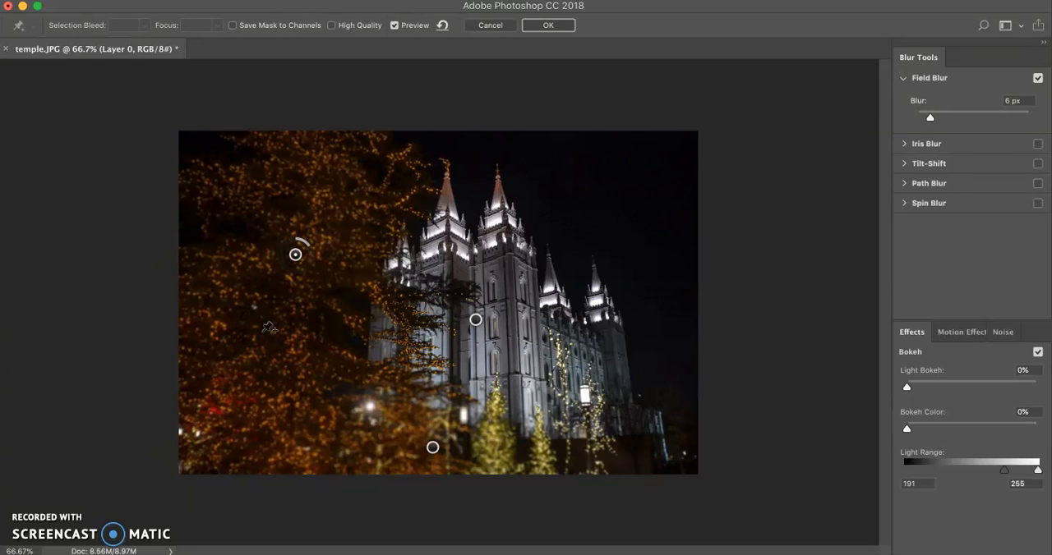
- Apply the Field Blur to the smart object
click(140, 0)
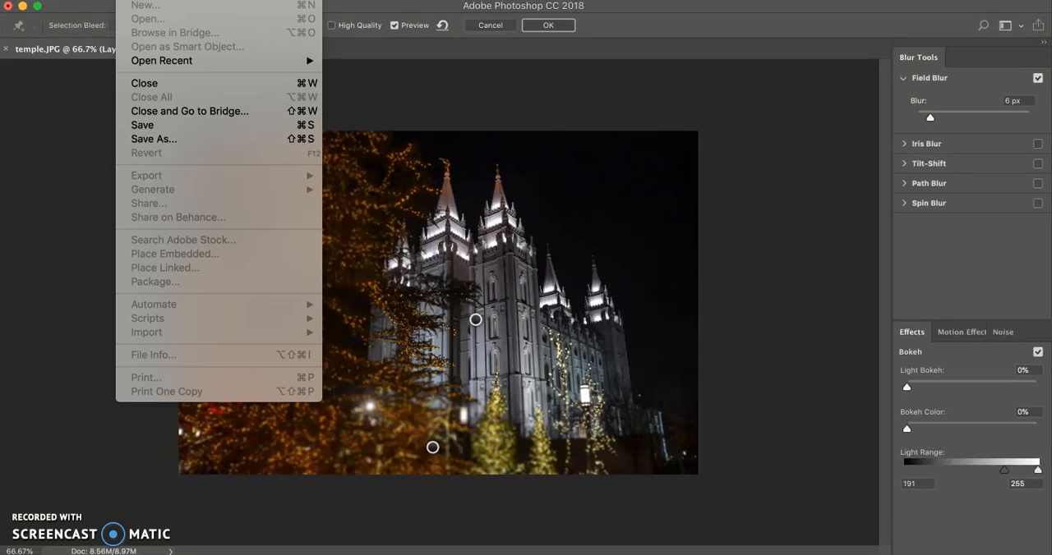
click(564, 31)
click(564, 27)
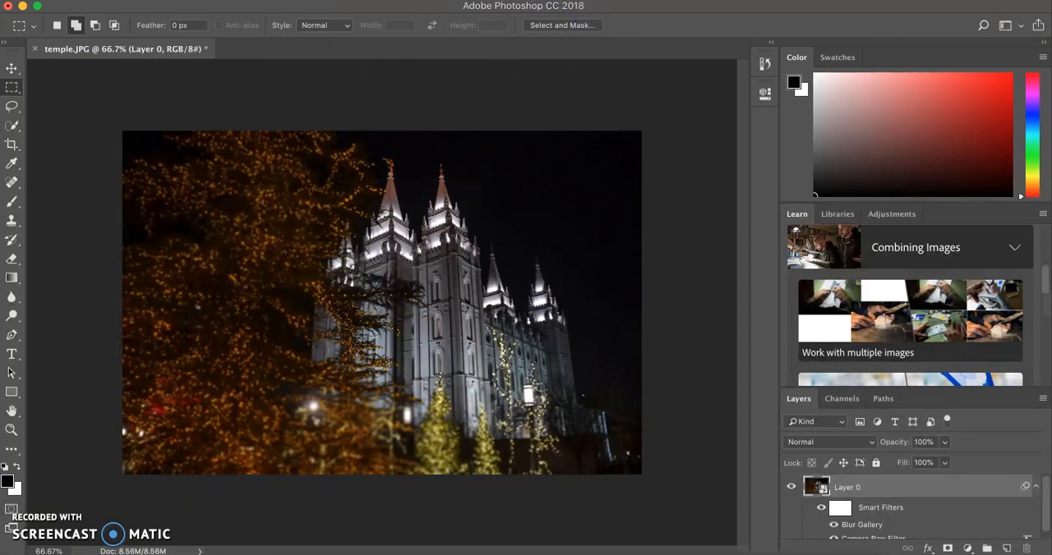
- Save a JPEG copy of the image as temple copy.jpg in the Pictures folder with quality 8 (High) and Baseline ("Standard") format
click(140, 0)
click(135, 139)
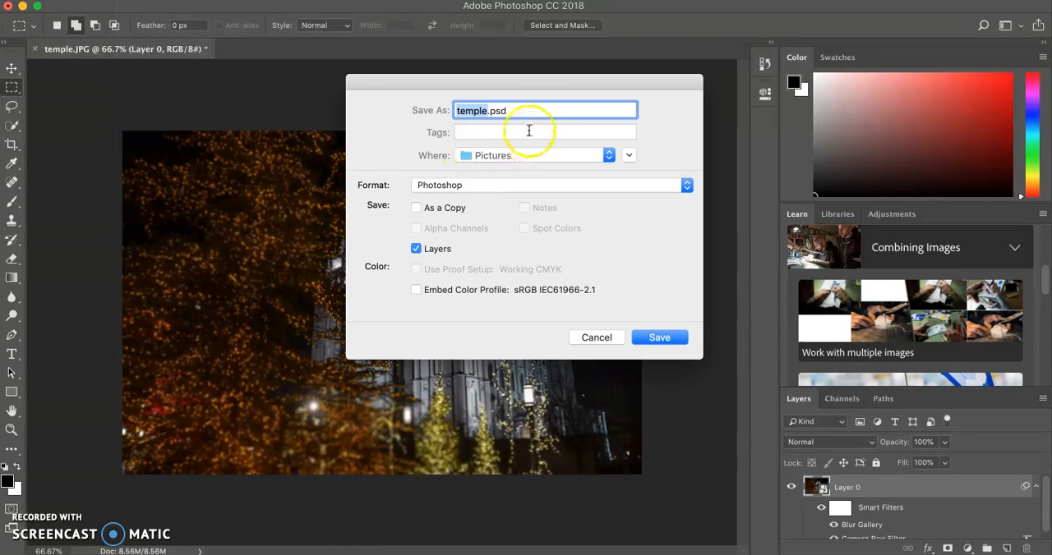
click(508, 113)
click(513, 116)
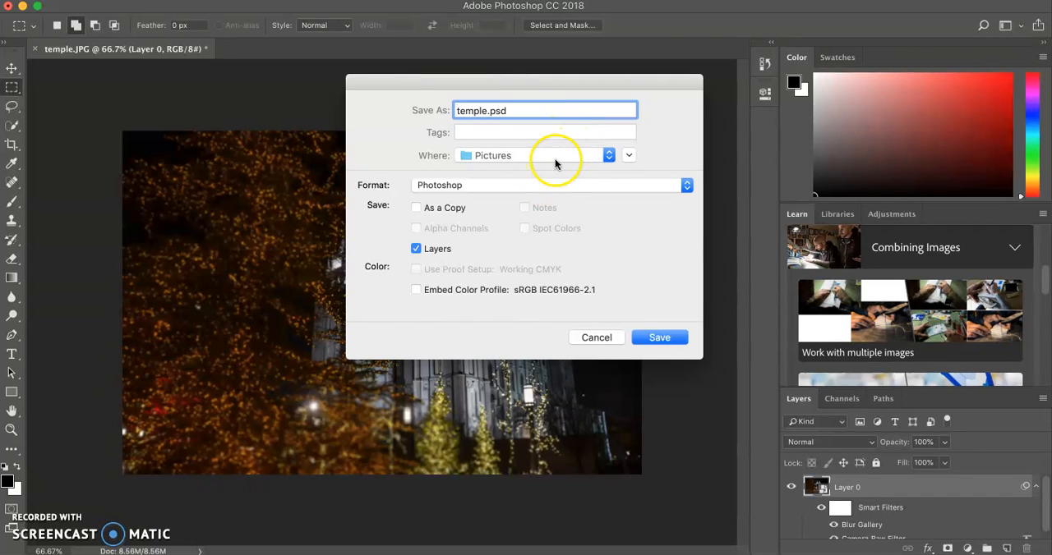
click(555, 133)
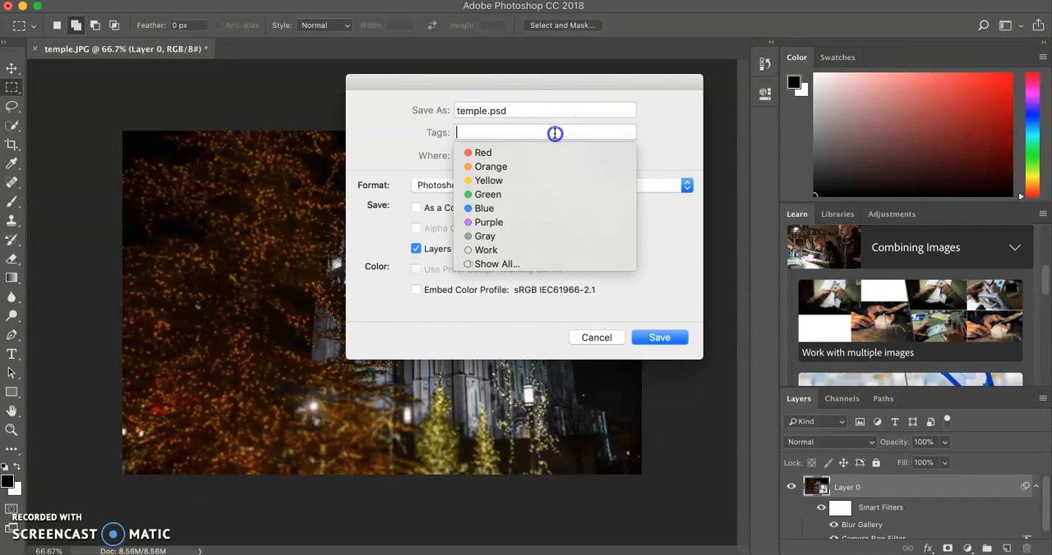
click(656, 135)
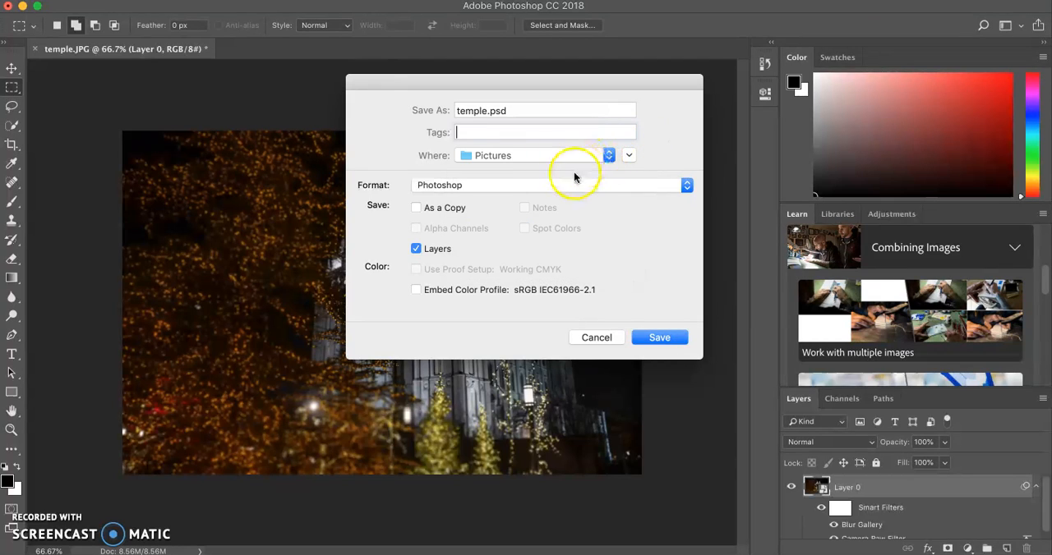
click(567, 182)
click(498, 272)
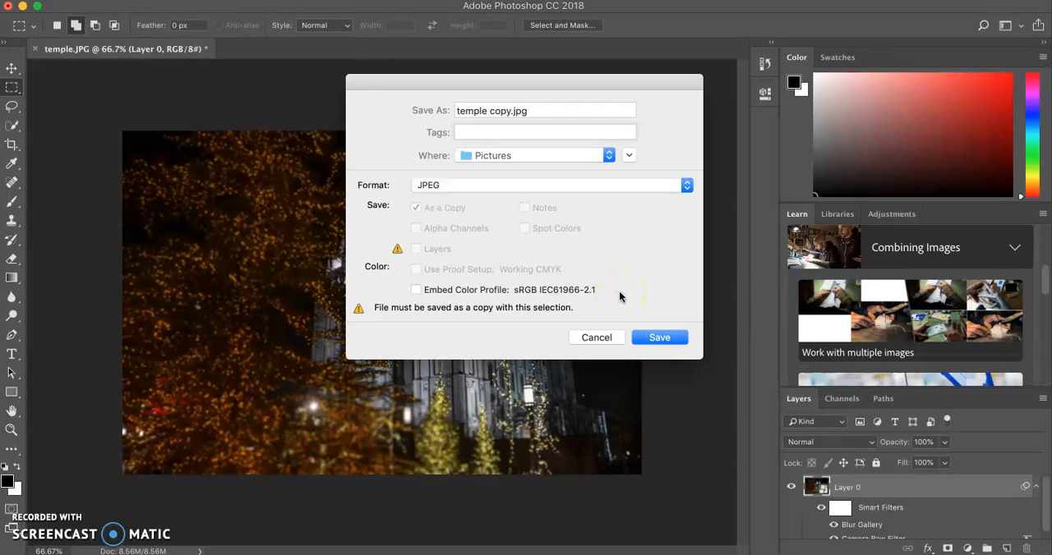
click(659, 337)
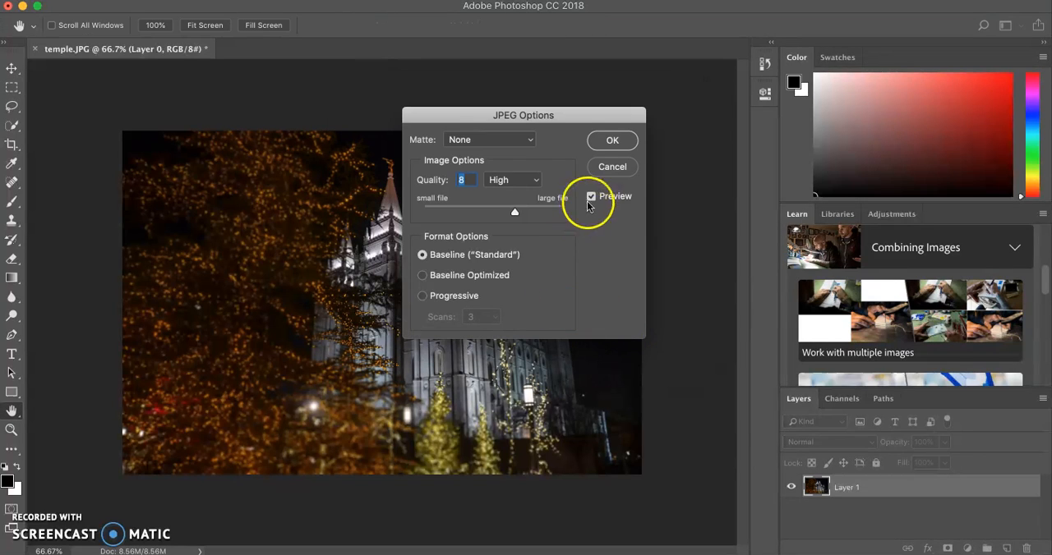
click(597, 145)
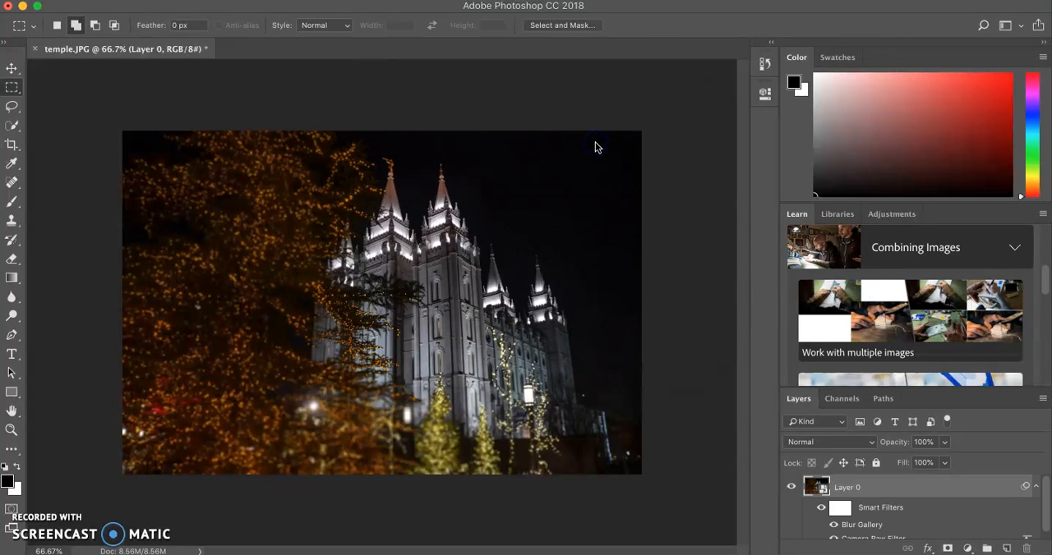